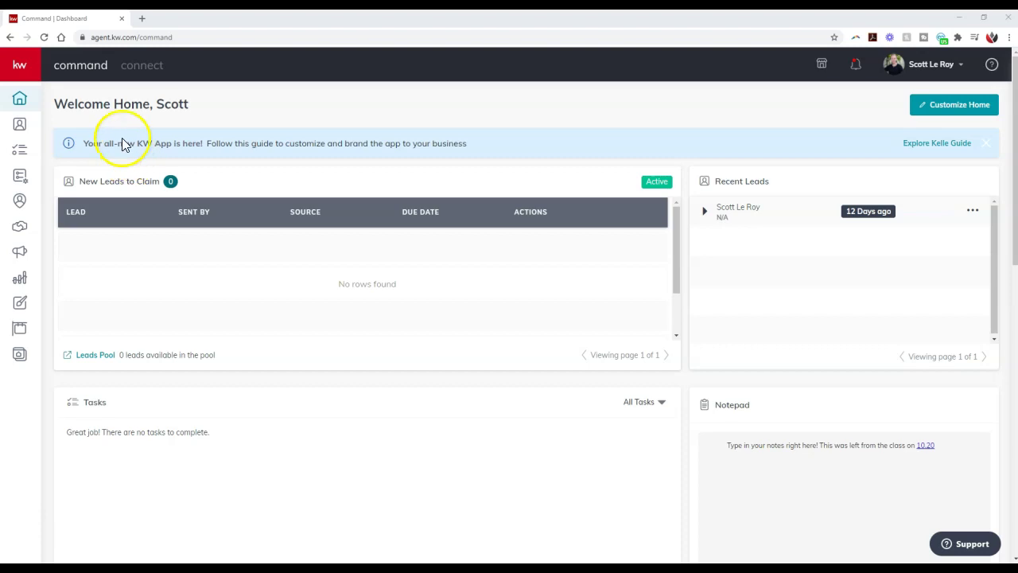
From My Design Templates, start a new design and choose Email as its type
click(17, 67)
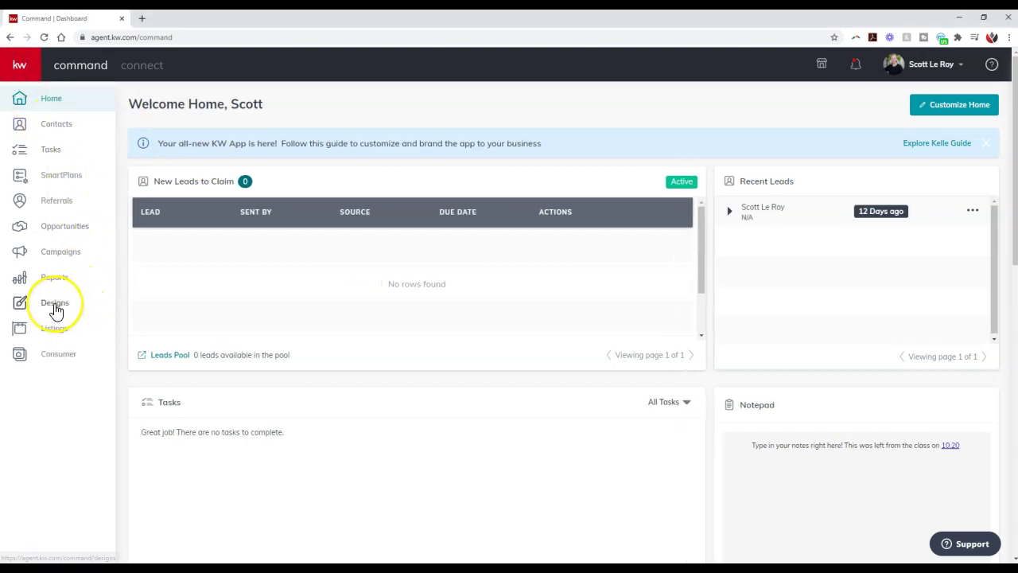
click(55, 304)
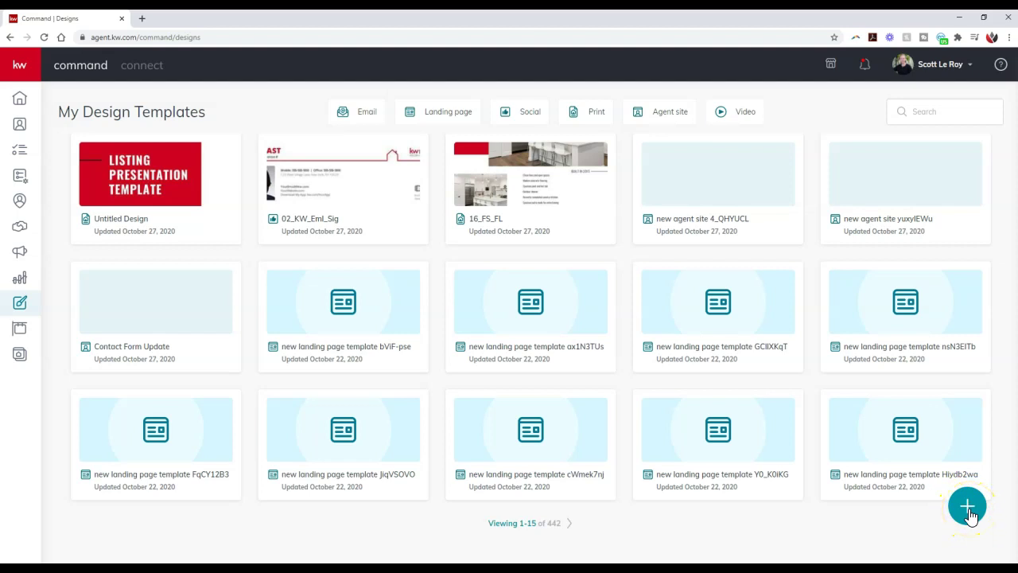
click(967, 507)
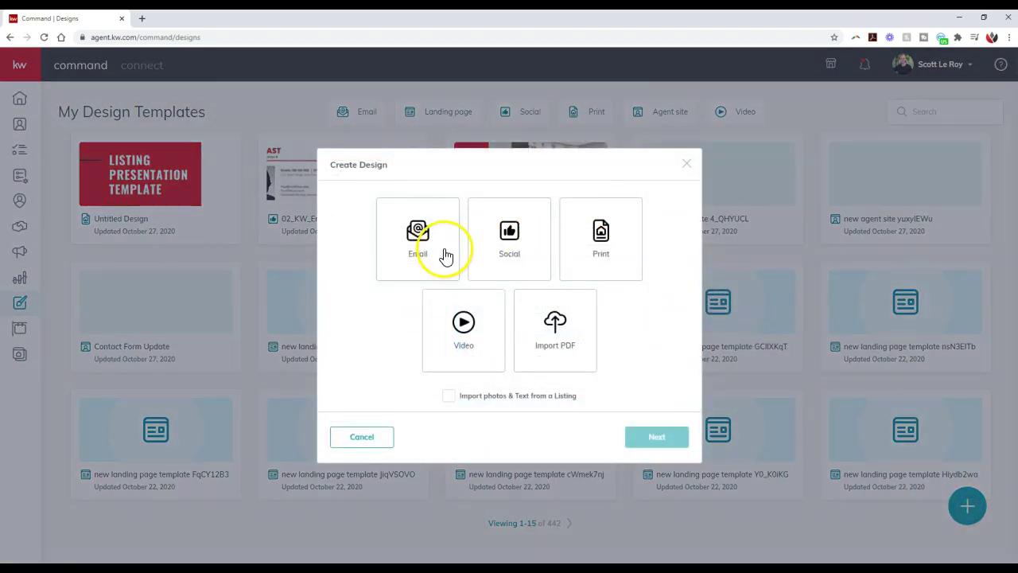
click(440, 253)
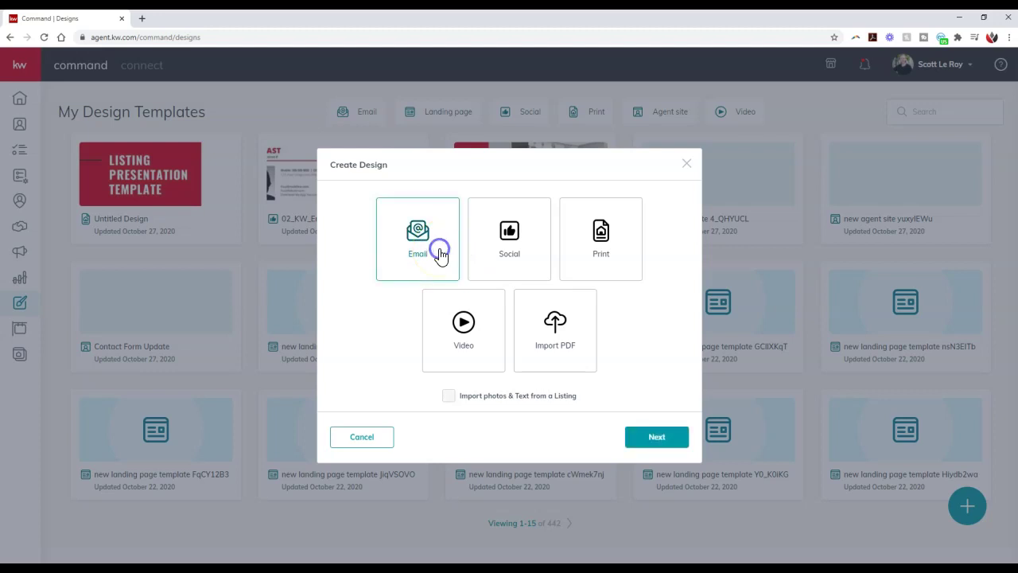
click(654, 439)
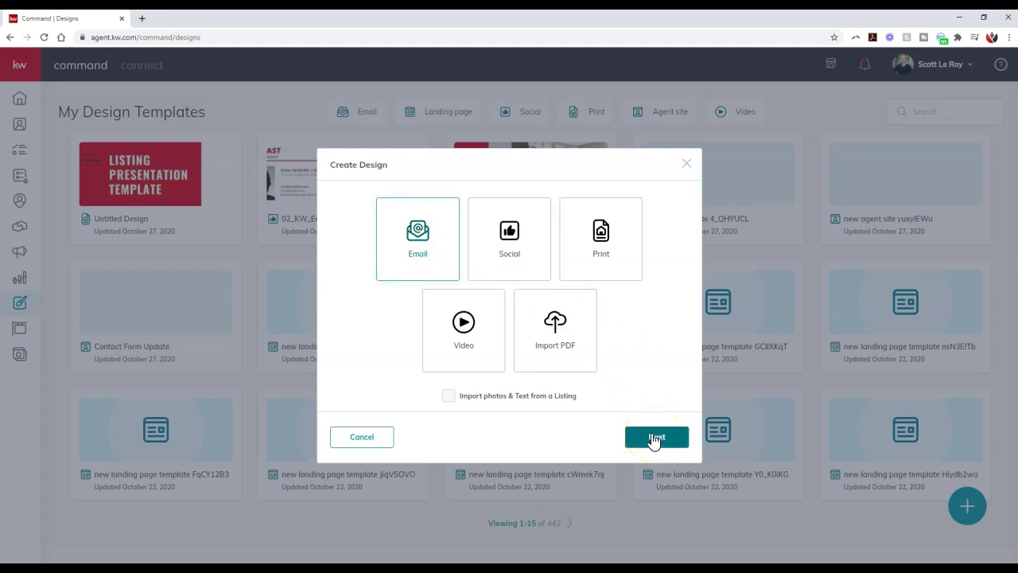
Move on to the email template choices and pick Import HTML instead of a template
click(654, 439)
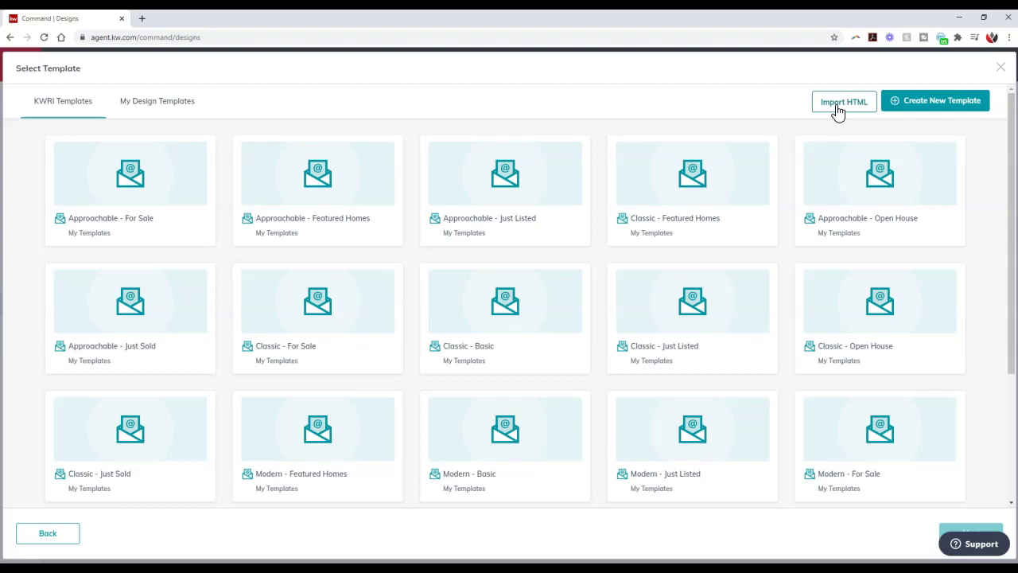
click(838, 108)
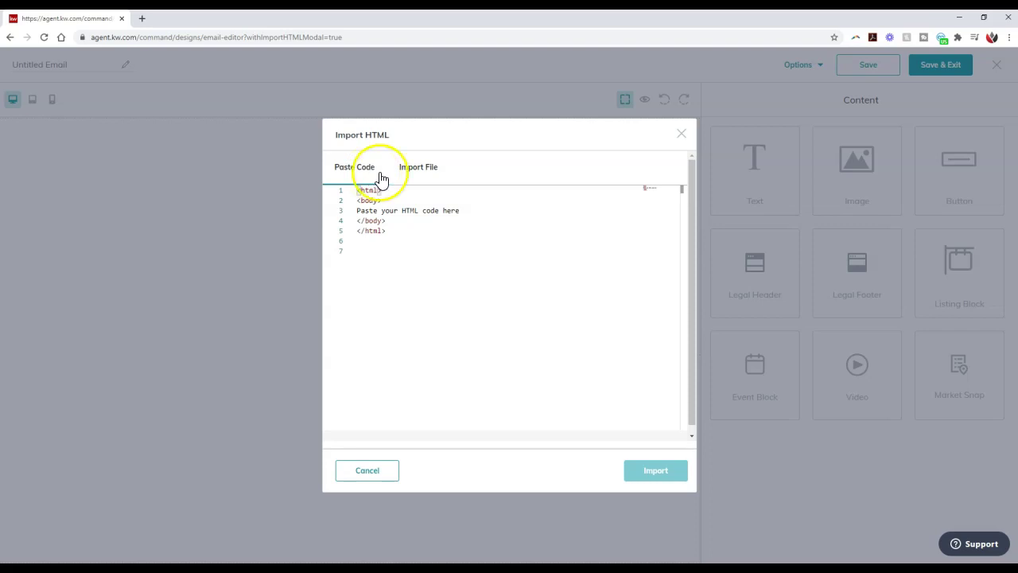
On Paste Code, delete the placeholder code and paste in the 875-line Mailchimp email HTML
click(413, 178)
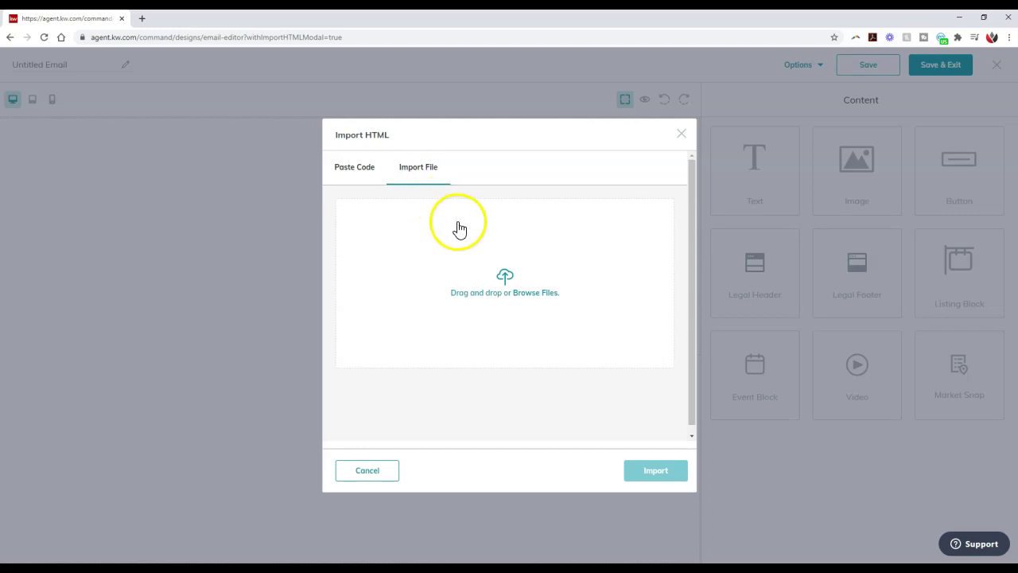
click(377, 180)
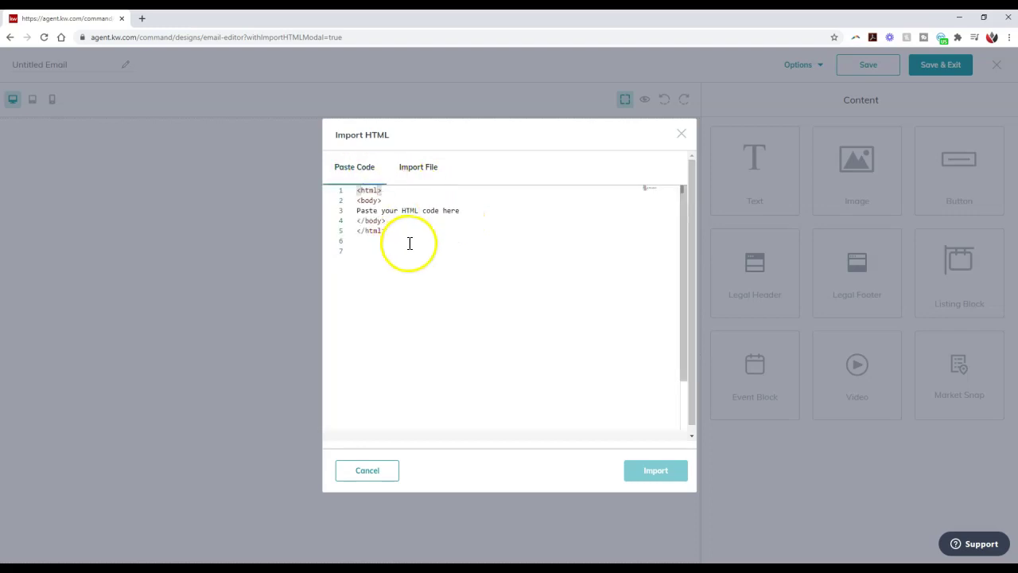
click(388, 260)
drag(388, 260, 345, 196)
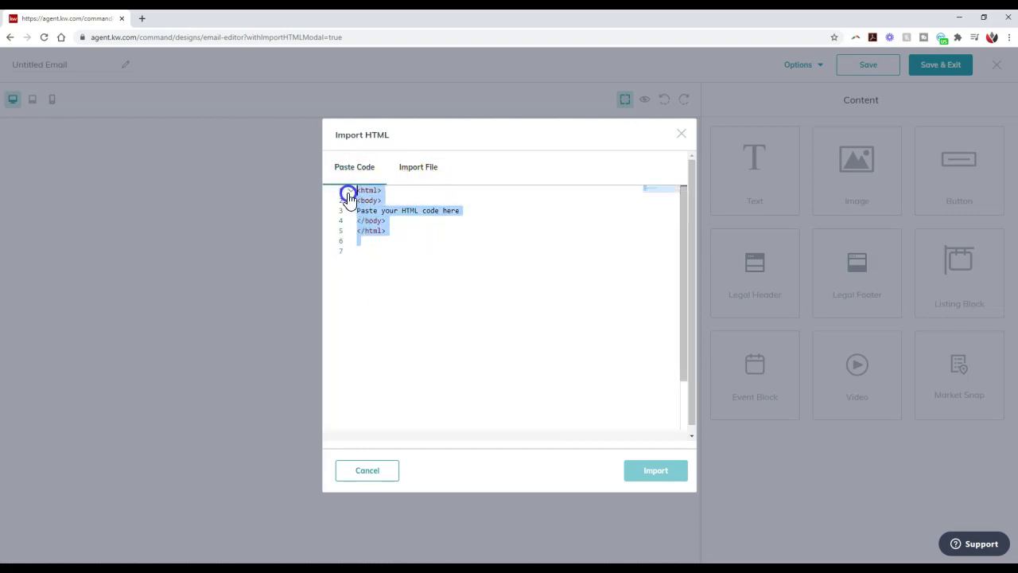
key(BackSpace)
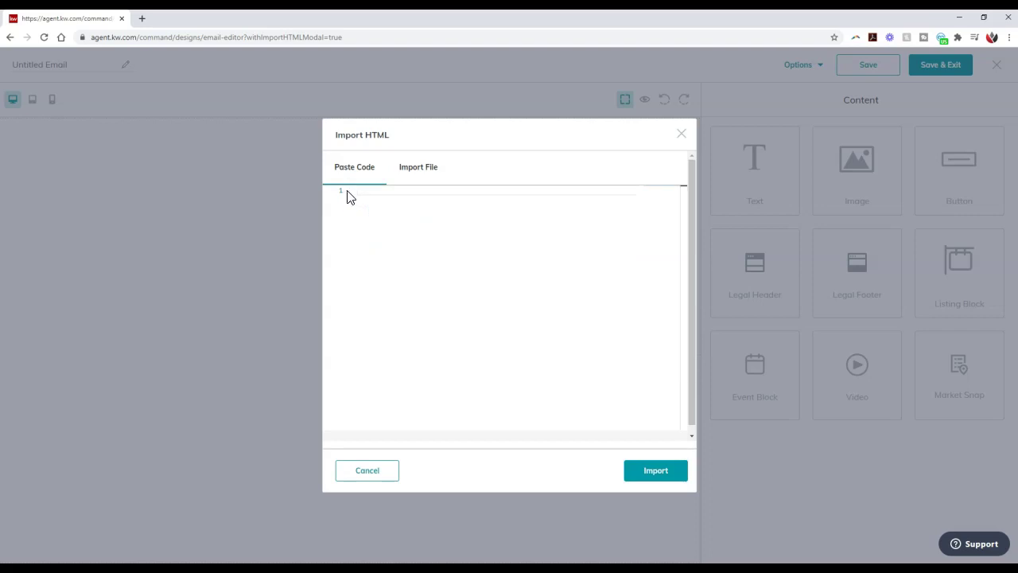
key(ctrl+v)
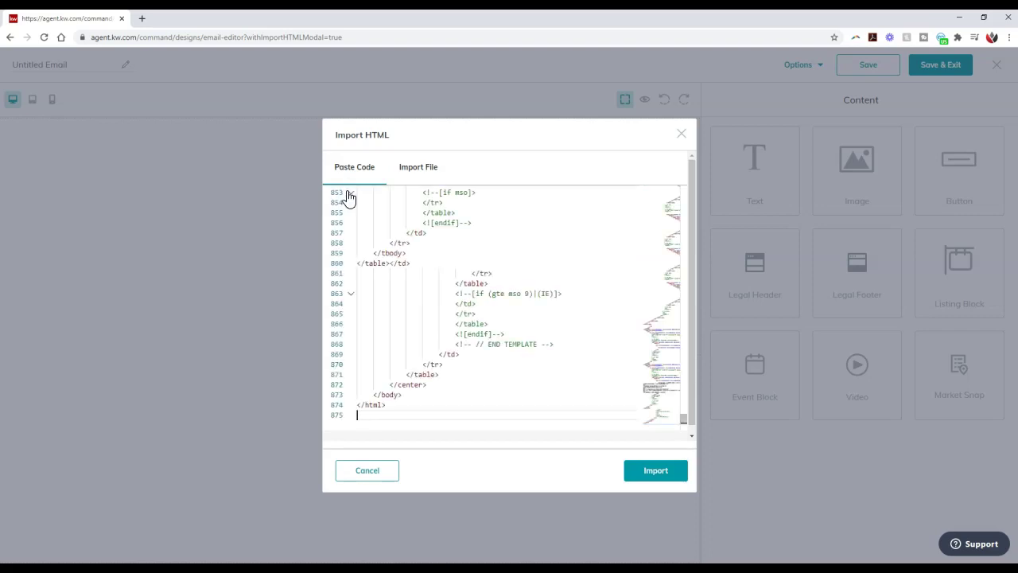
click(460, 334)
Import the HTML and continue, leaving all eight unknown merge tags such as ARCHIVE unreplaced
click(641, 480)
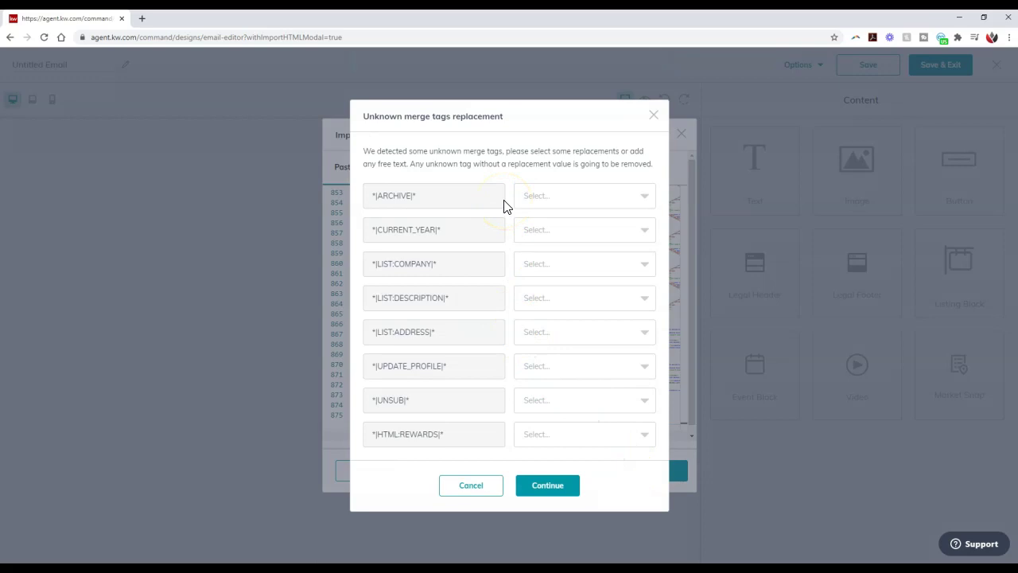
click(539, 197)
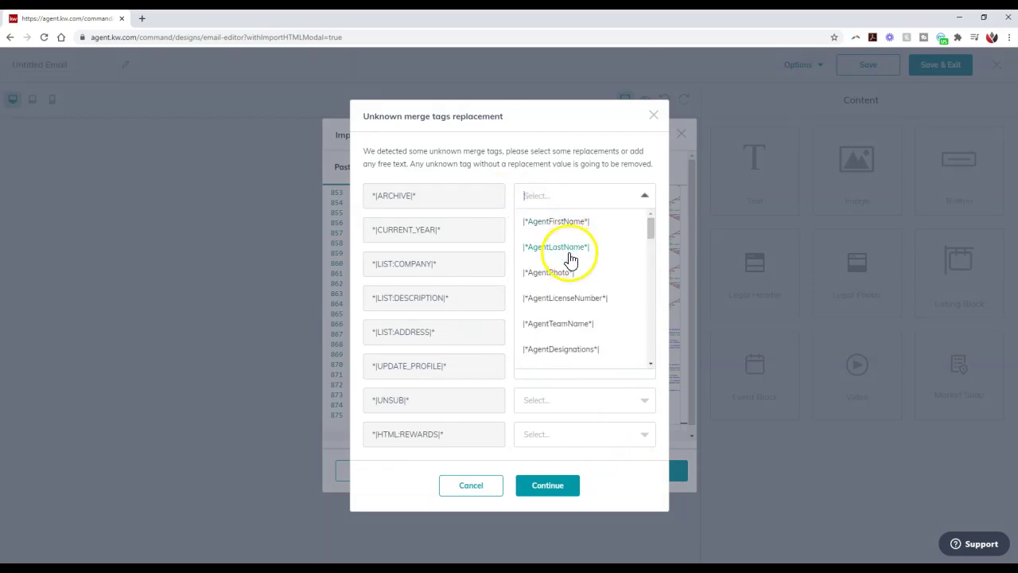
click(557, 166)
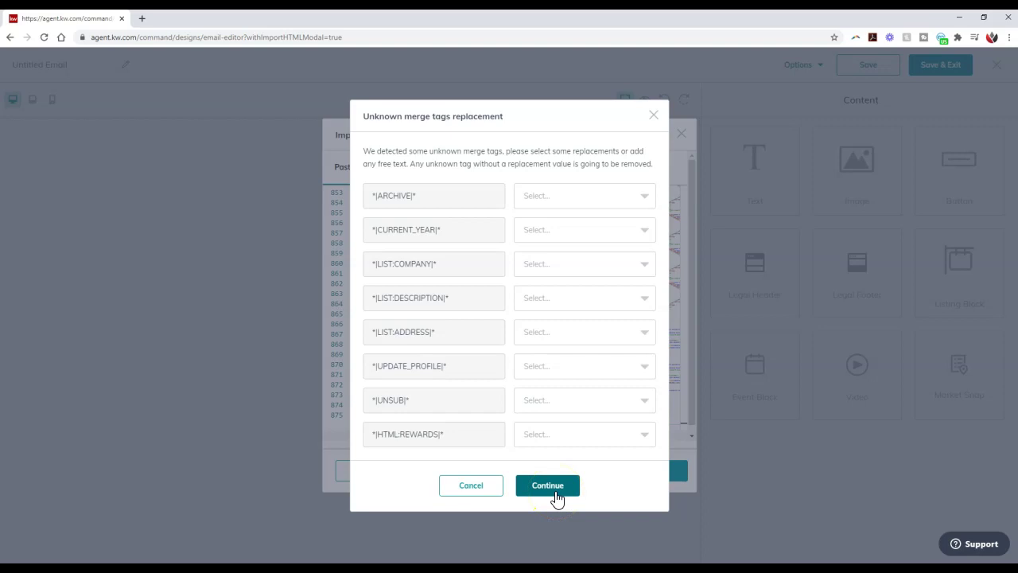
click(576, 206)
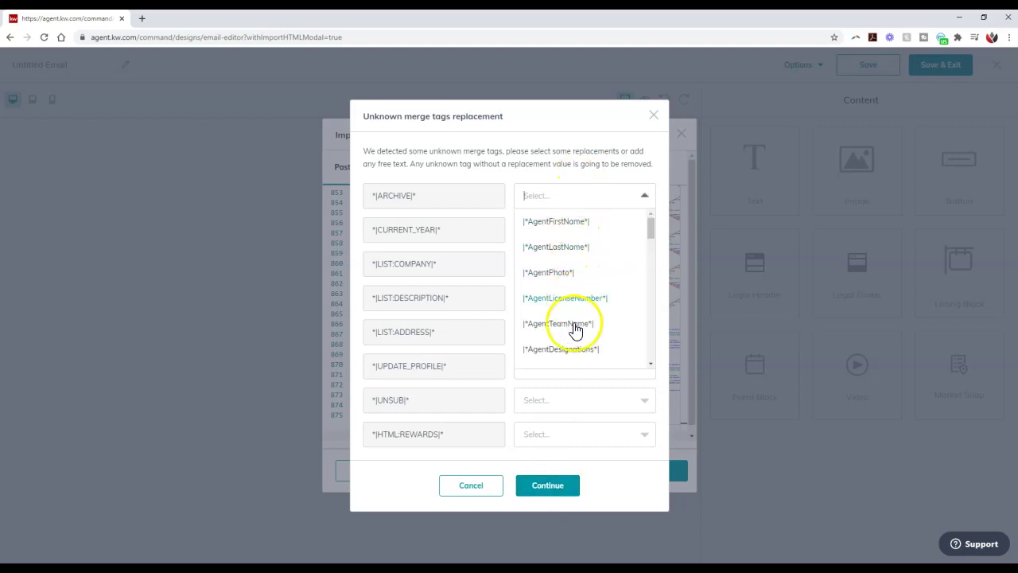
click(564, 492)
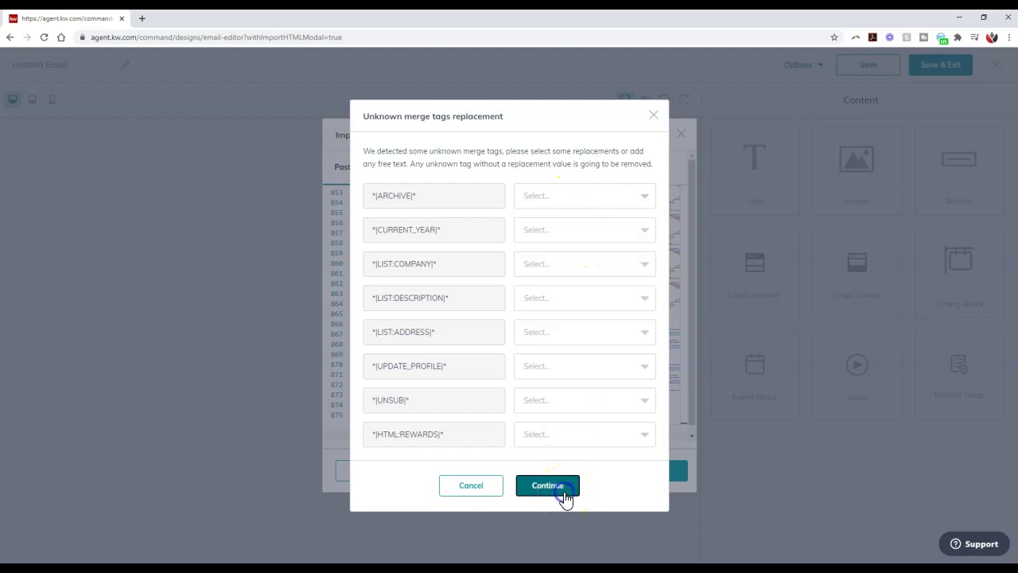
click(564, 492)
Scroll to the footer with its raw Mailchimp merge tags, then open the email's Options menu
click(541, 458)
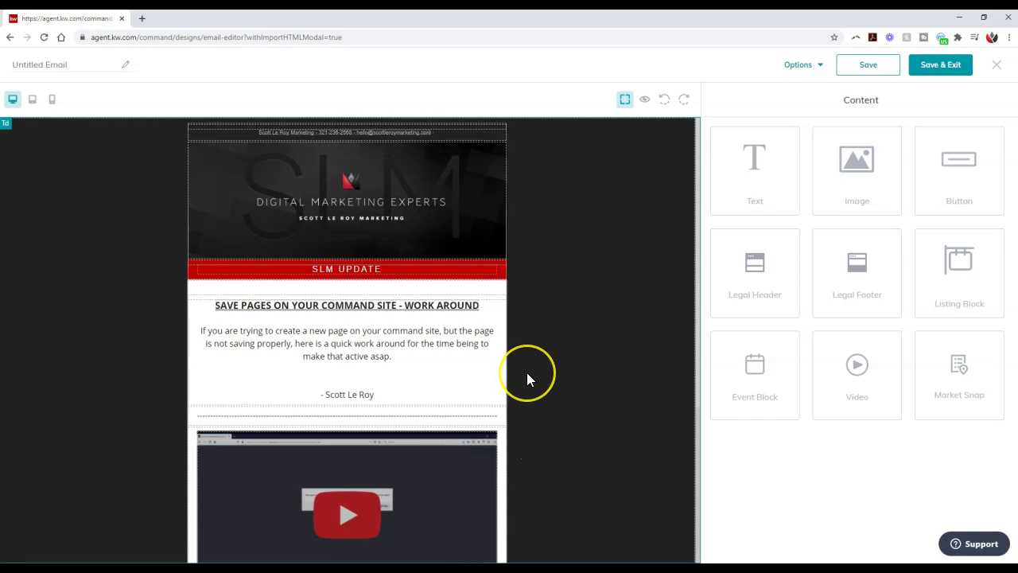
scroll(526, 372, down, 3)
scroll(527, 378, down, 1)
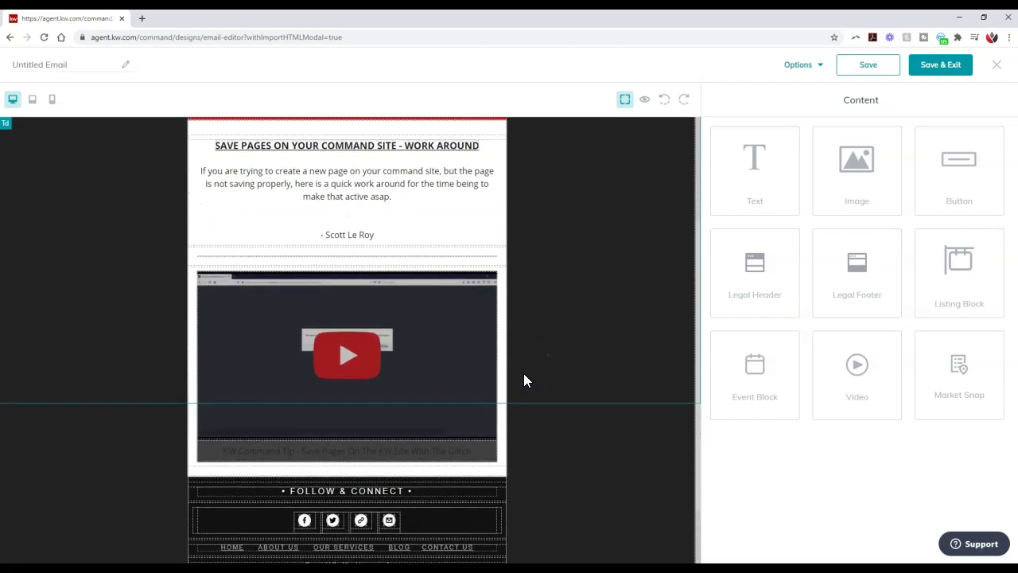
scroll(524, 379, down, 2)
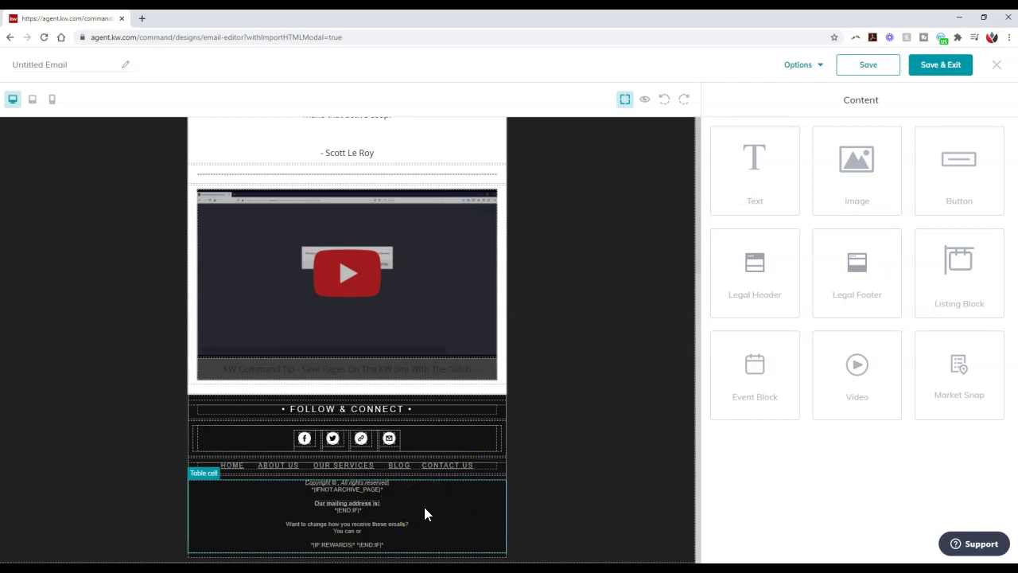
click(528, 444)
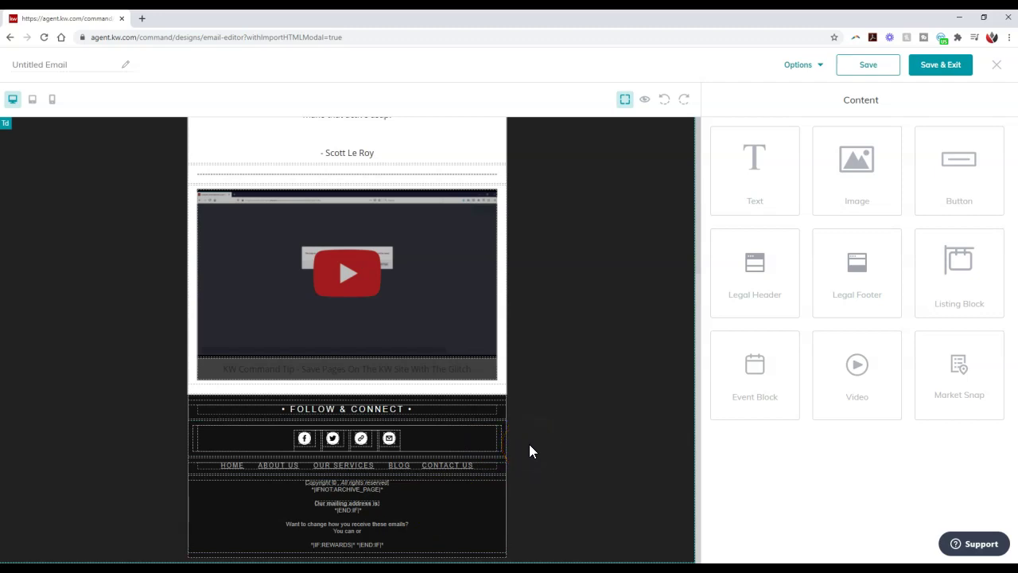
click(812, 66)
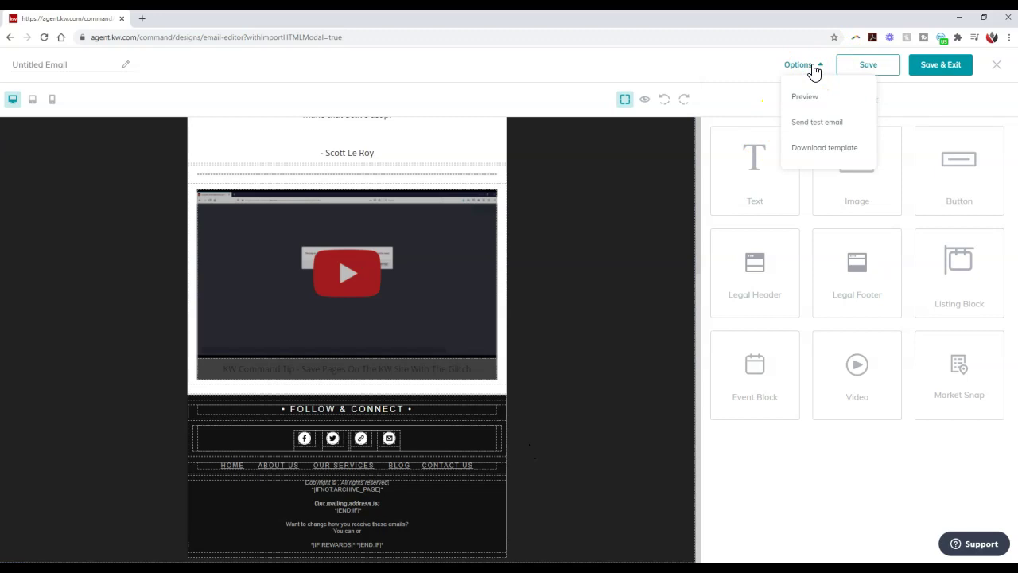
Download the email with Download template and open the resulting template.html
click(807, 96)
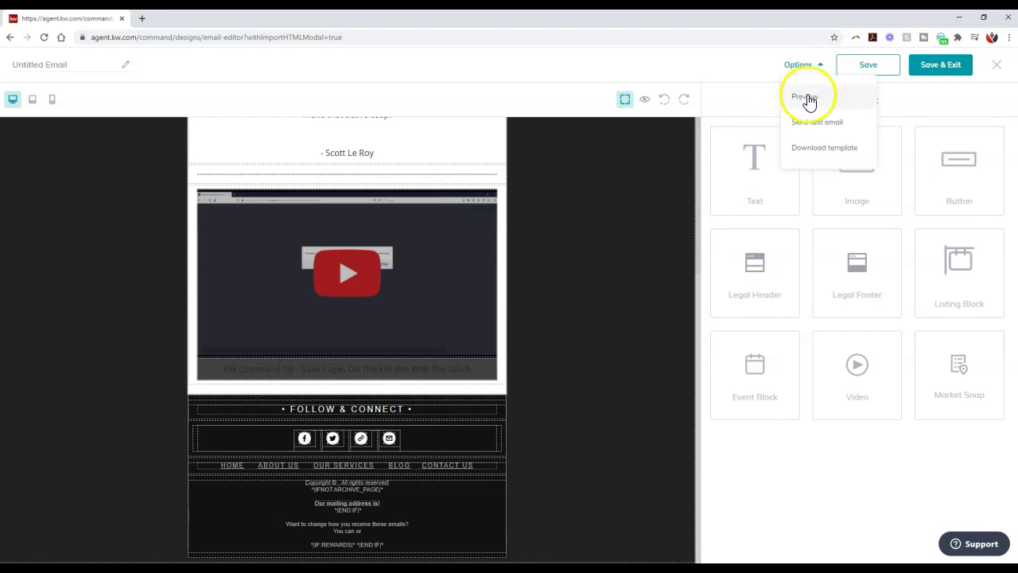
click(819, 149)
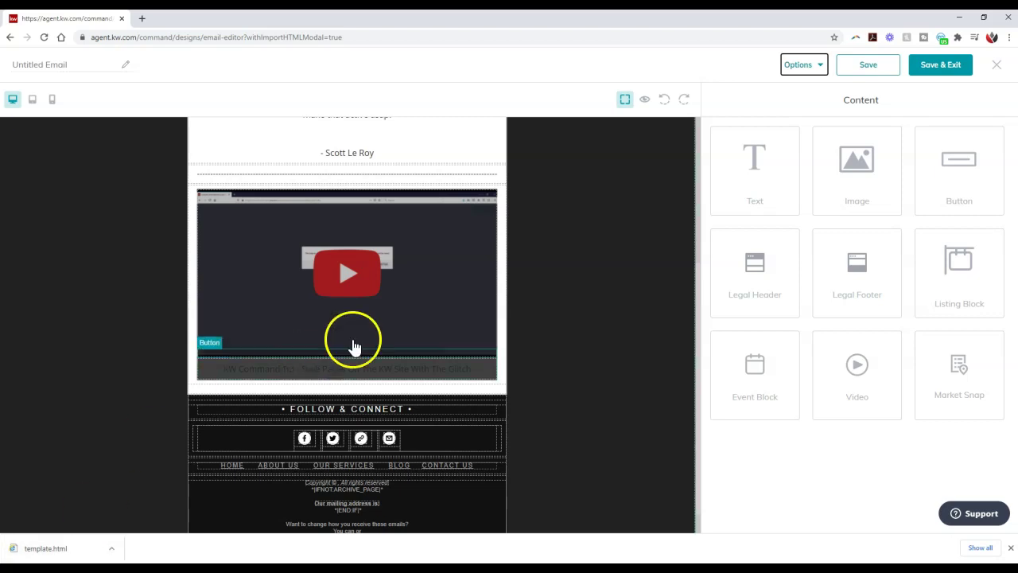
click(638, 267)
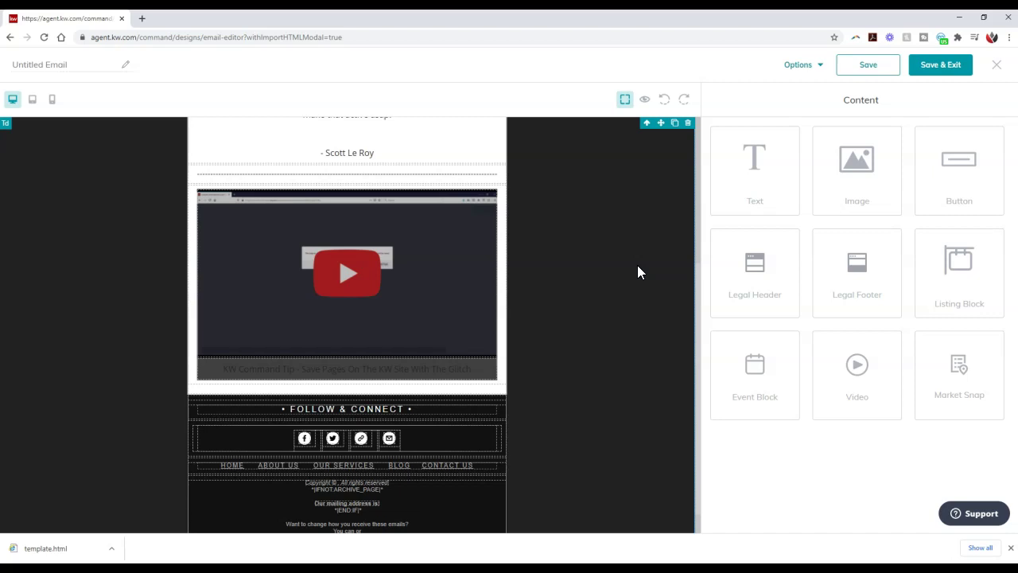
click(24, 549)
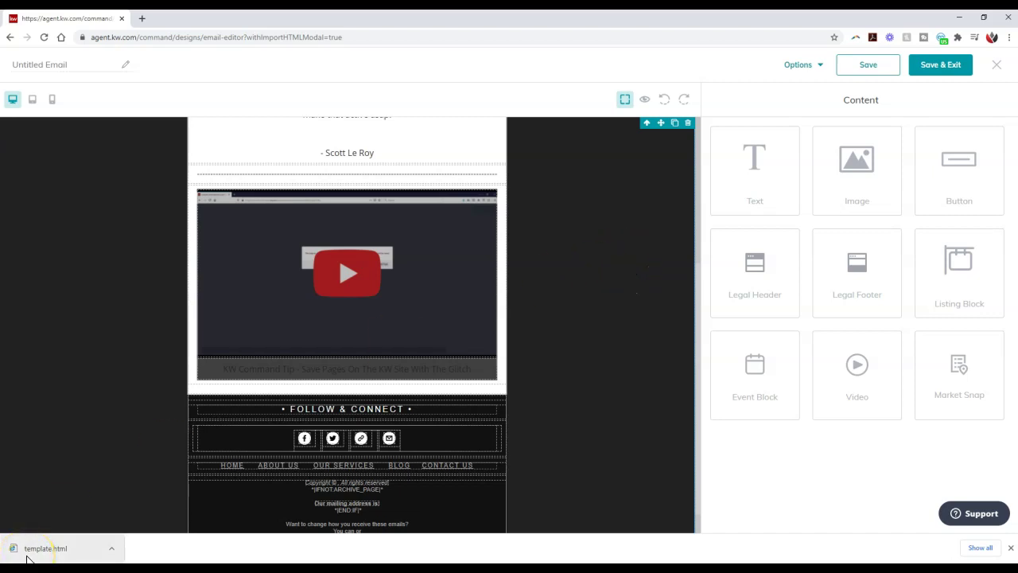
Rename the Untitled Email to 'Mailchimp Test Piece'
click(32, 551)
click(87, 69)
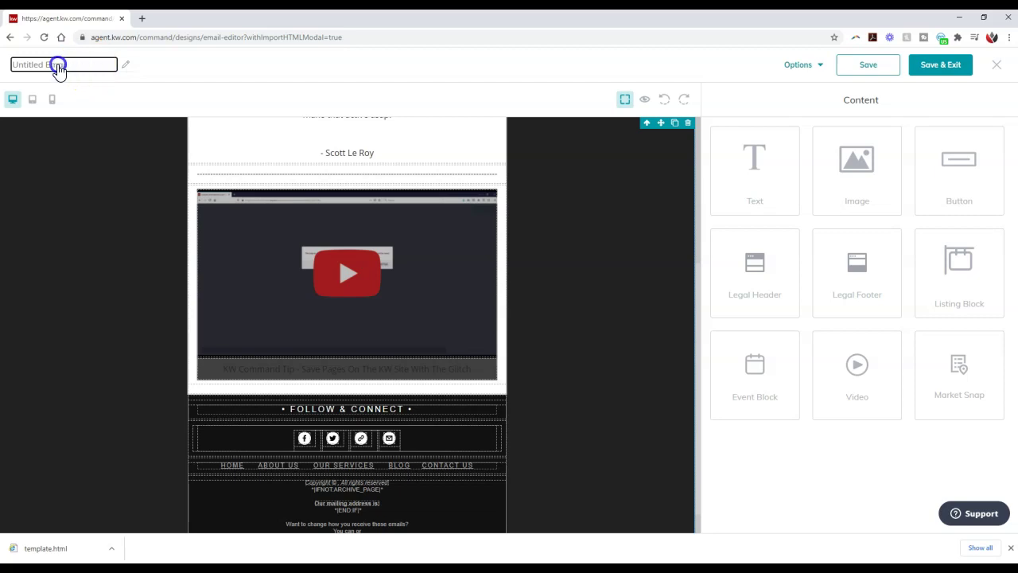
text(Mail)
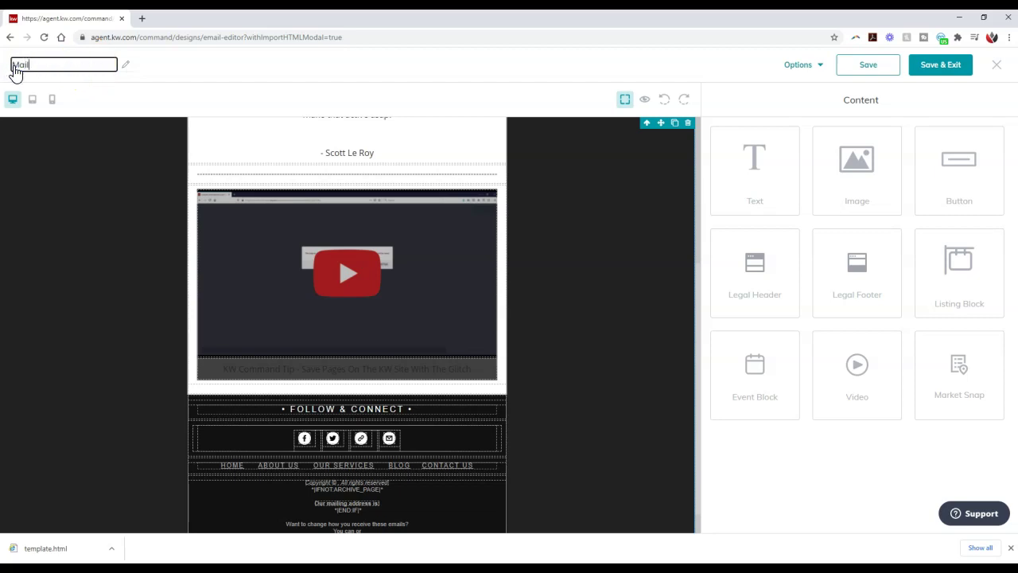
text(chimp Test Piece)
click(556, 64)
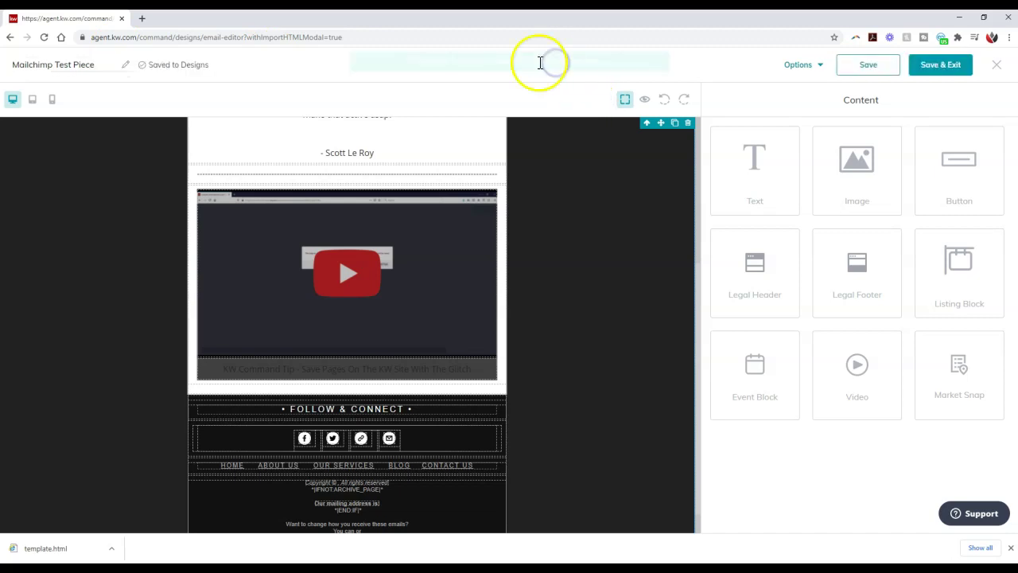
Preview the email at tablet and mobile widths, then return to desktop view
click(34, 104)
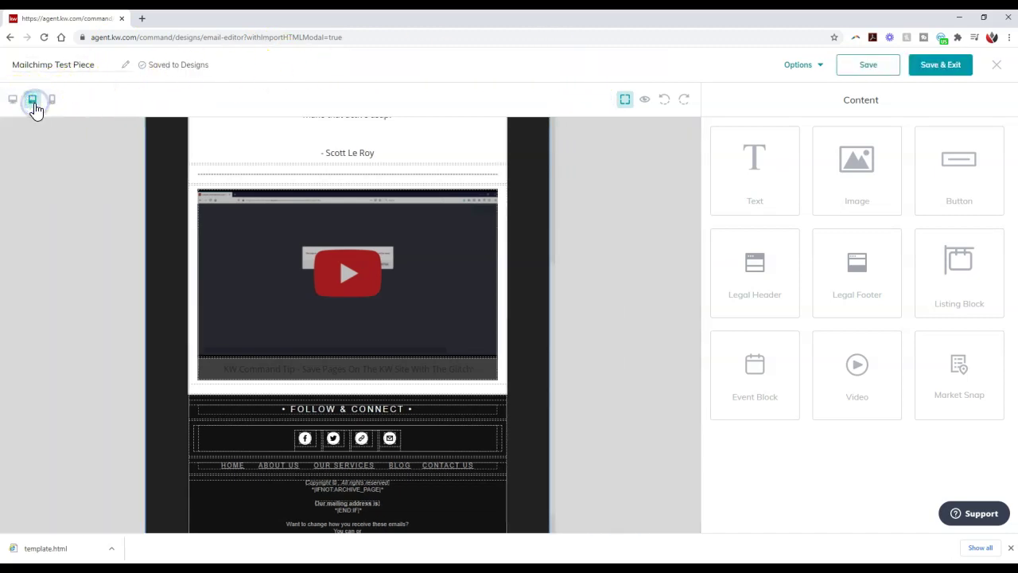
click(52, 101)
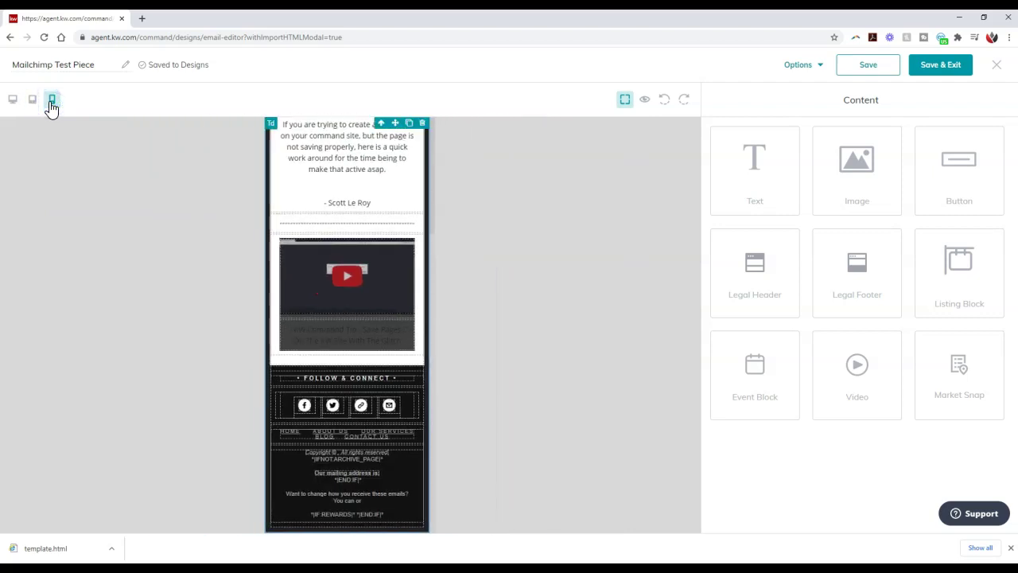
click(29, 103)
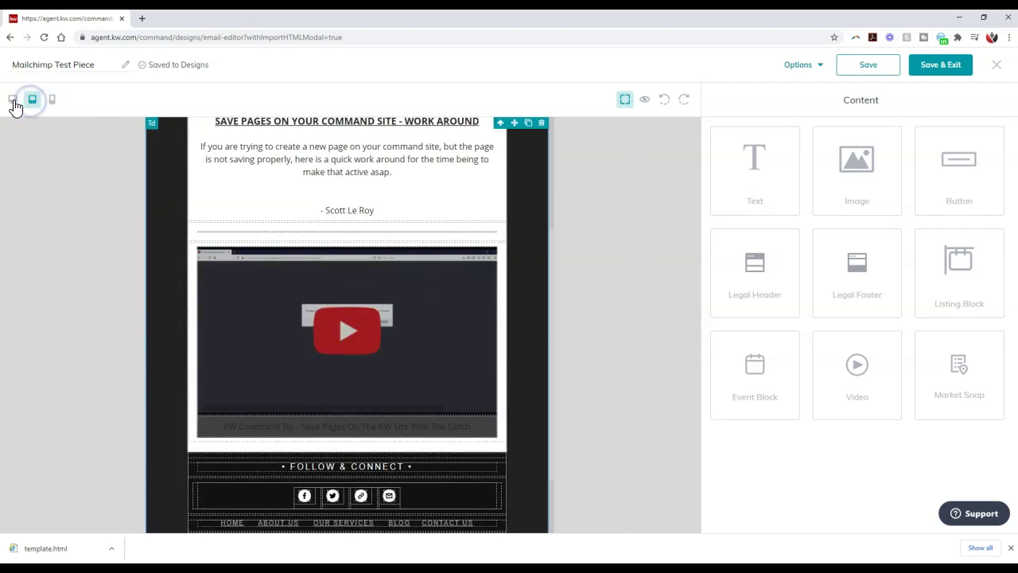
click(13, 100)
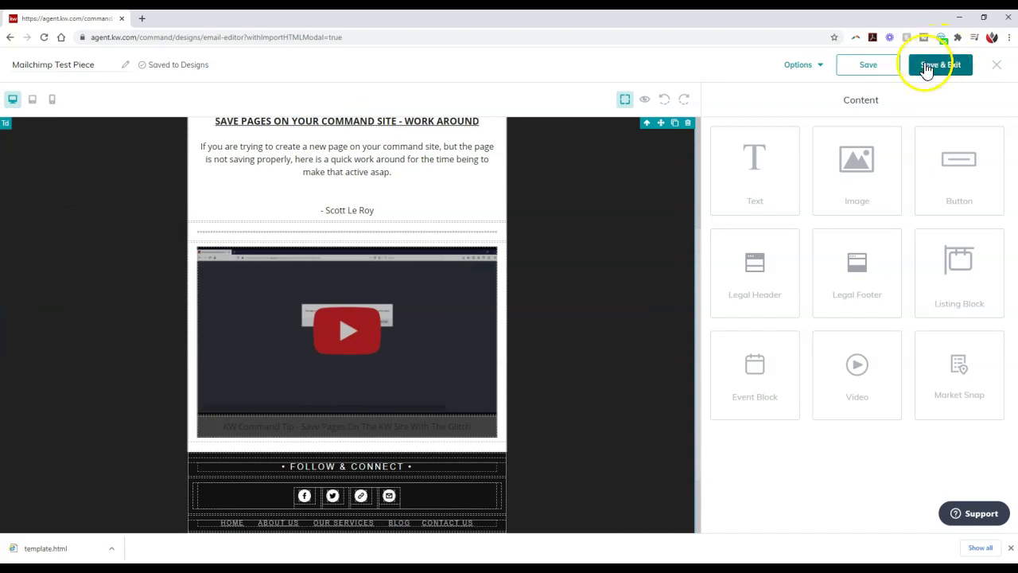
Save & Exit the editor to return to My Design Templates
click(925, 64)
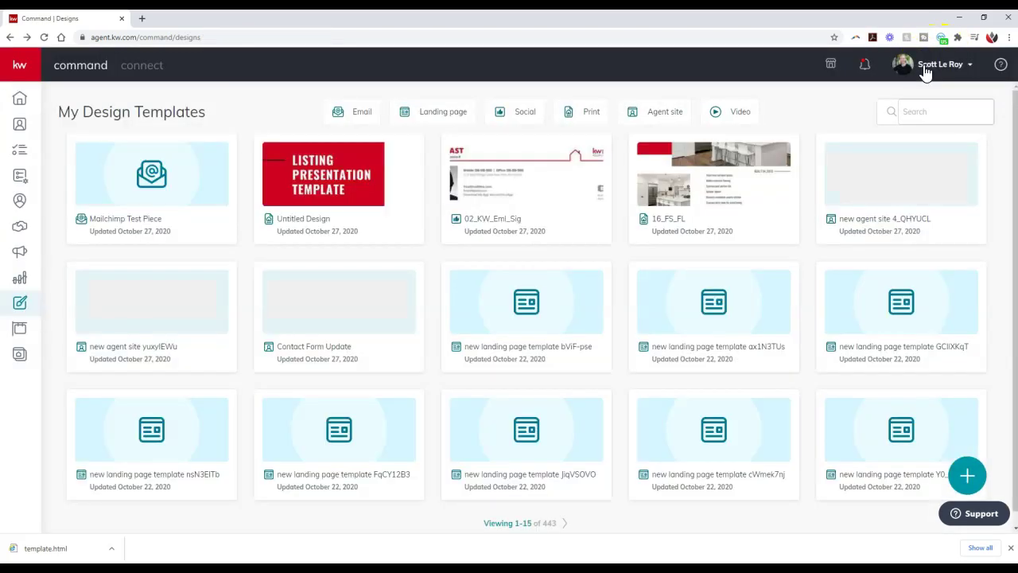